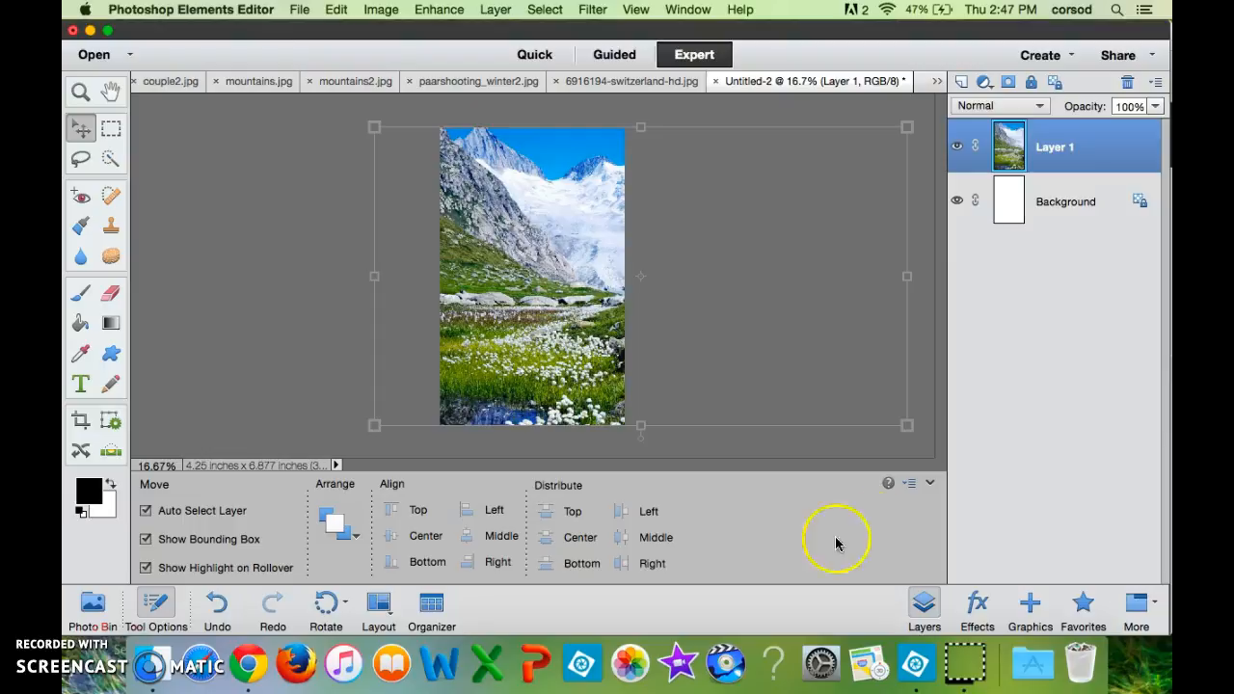
Shift the mountain landscape layer to the left so its snowy peaks and grassy slope fill the page
{"action": "left_click_drag", "start_coordinate": [753, 345], "coordinate": [708, 345]}
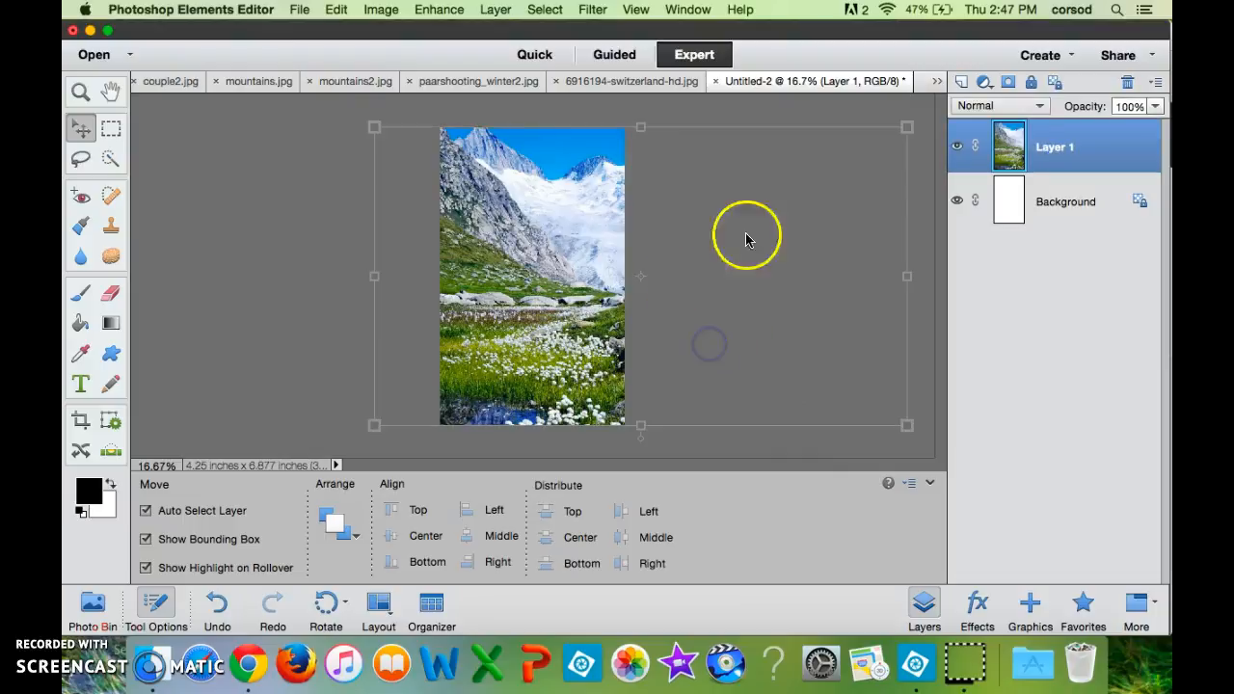
{"action": "left_click_drag", "start_coordinate": [837, 182], "coordinate": [670, 179]}
{"action": "left_click", "coordinate": [906, 129]}
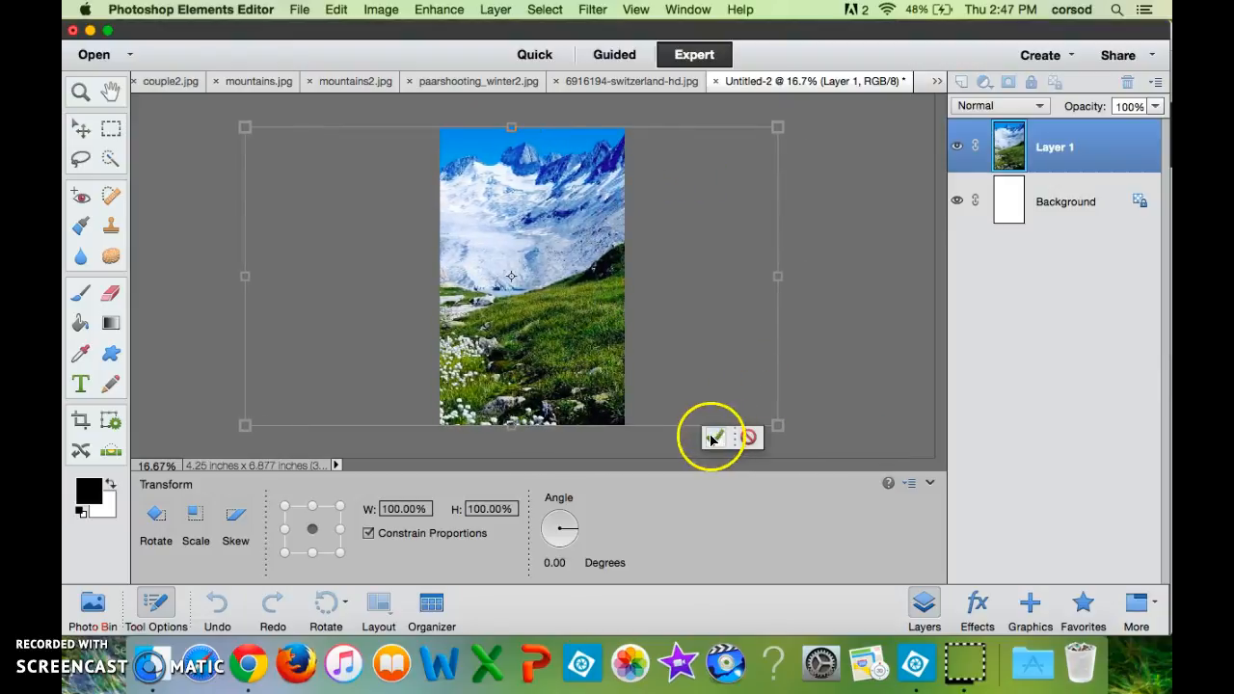
{"action": "left_click", "coordinate": [711, 437]}
Open building3.jpg and select the large white house with its surroundings using a freehand Lasso outline
{"action": "left_click", "coordinate": [86, 602]}
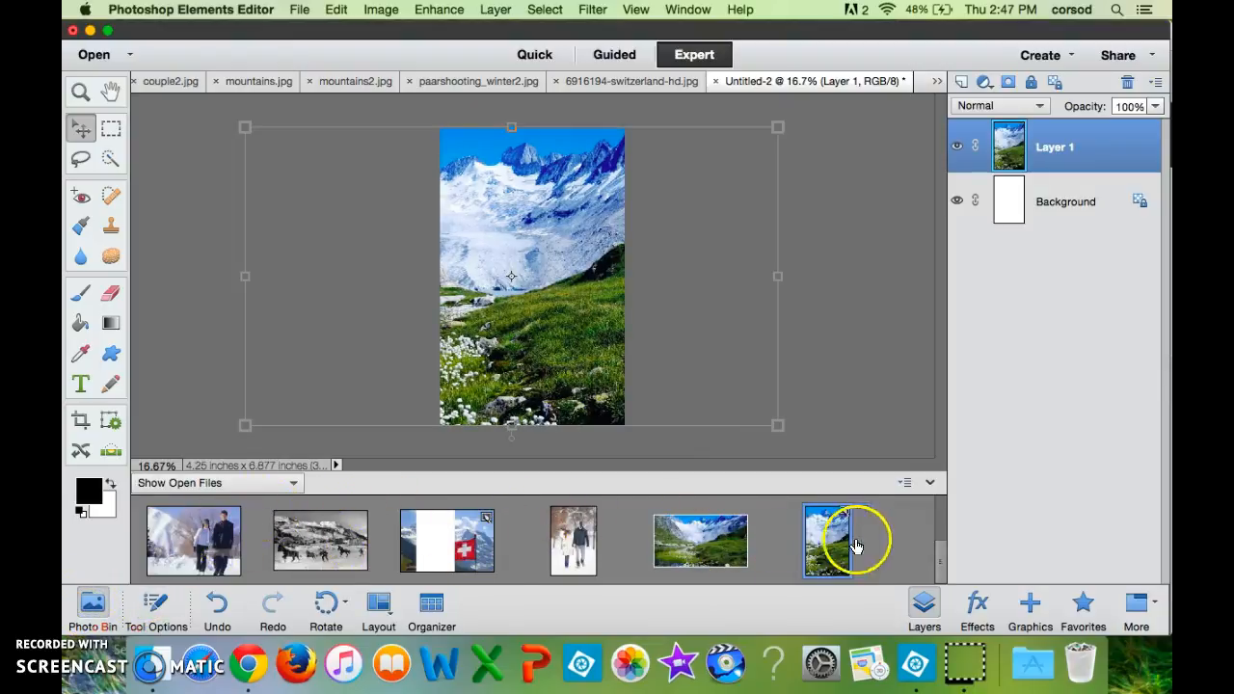
{"action": "left_click", "coordinate": [945, 528]}
{"action": "left_click_drag", "start_coordinate": [945, 528], "coordinate": [947, 496]}
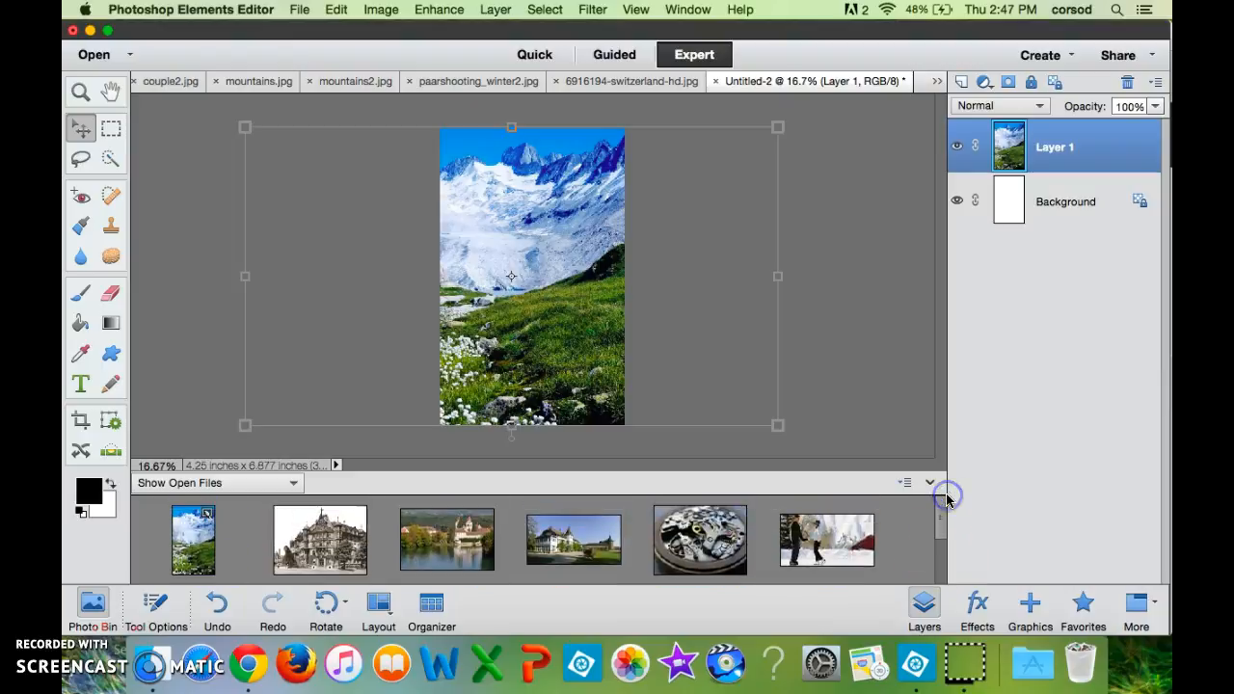
{"action": "left_click", "coordinate": [553, 541]}
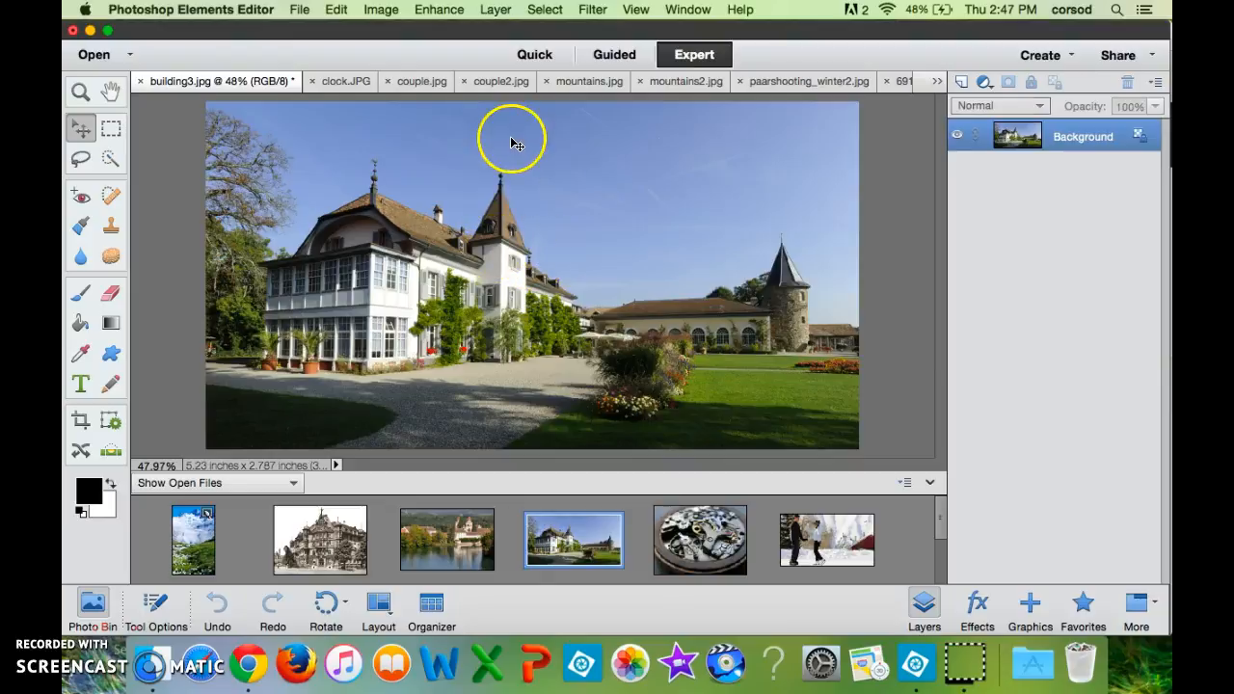
{"action": "left_click", "coordinate": [82, 155]}
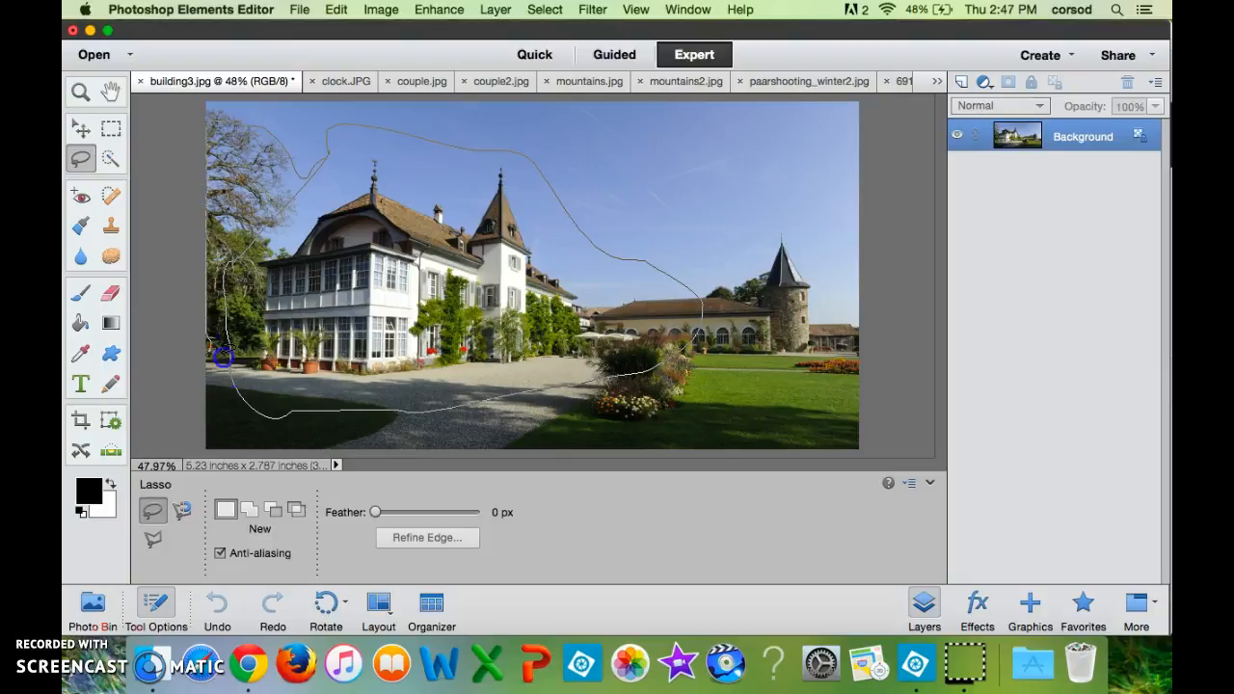
{"action": "left_click_drag", "start_coordinate": [363, 395], "coordinate": [560, 401]}
{"action": "left_click_drag", "start_coordinate": [656, 338], "coordinate": [665, 339]}
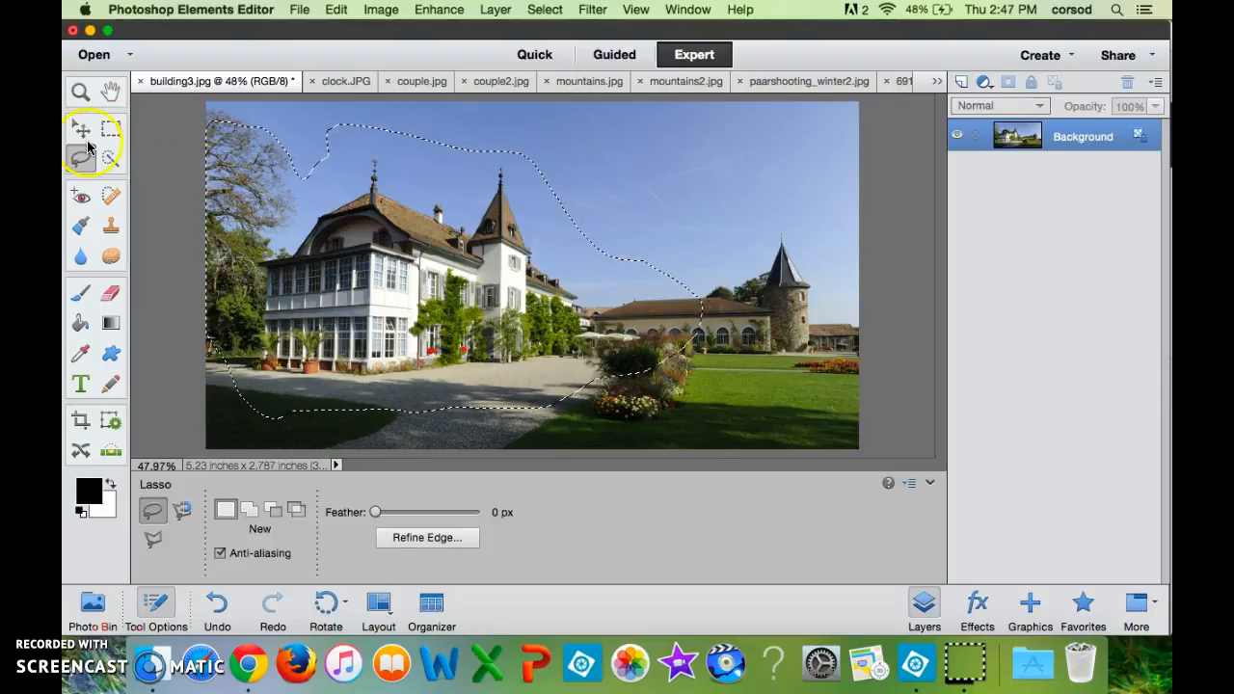
Move the selected house into the Untitled-1 composition and place its layer above the mountain layer
{"action": "left_click", "coordinate": [82, 128]}
{"action": "left_click", "coordinate": [93, 603]}
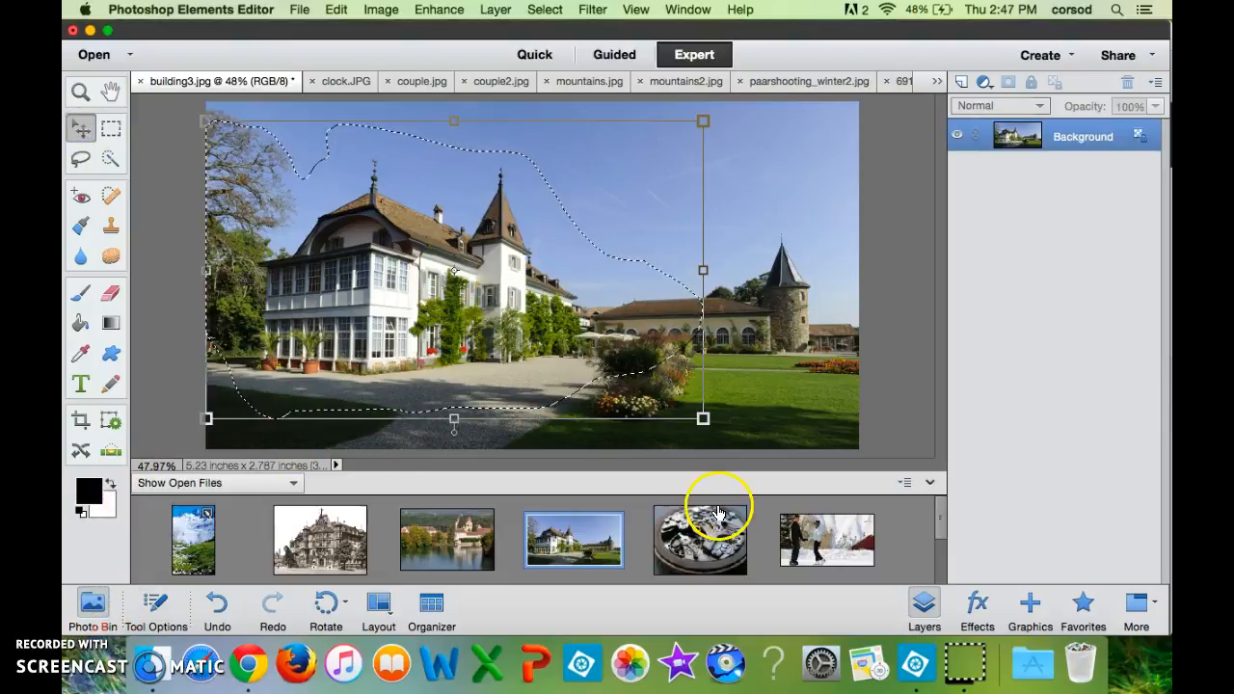
{"action": "mouse_move", "coordinate": [939, 515]}
{"action": "left_mouse_down"}
{"action": "mouse_move", "coordinate": [942, 569]}
{"action": "mouse_move", "coordinate": [945, 514]}
{"action": "left_mouse_up"}
{"action": "left_click", "coordinate": [463, 399]}
{"action": "left_click_drag", "start_coordinate": [473, 283], "coordinate": [208, 504]}
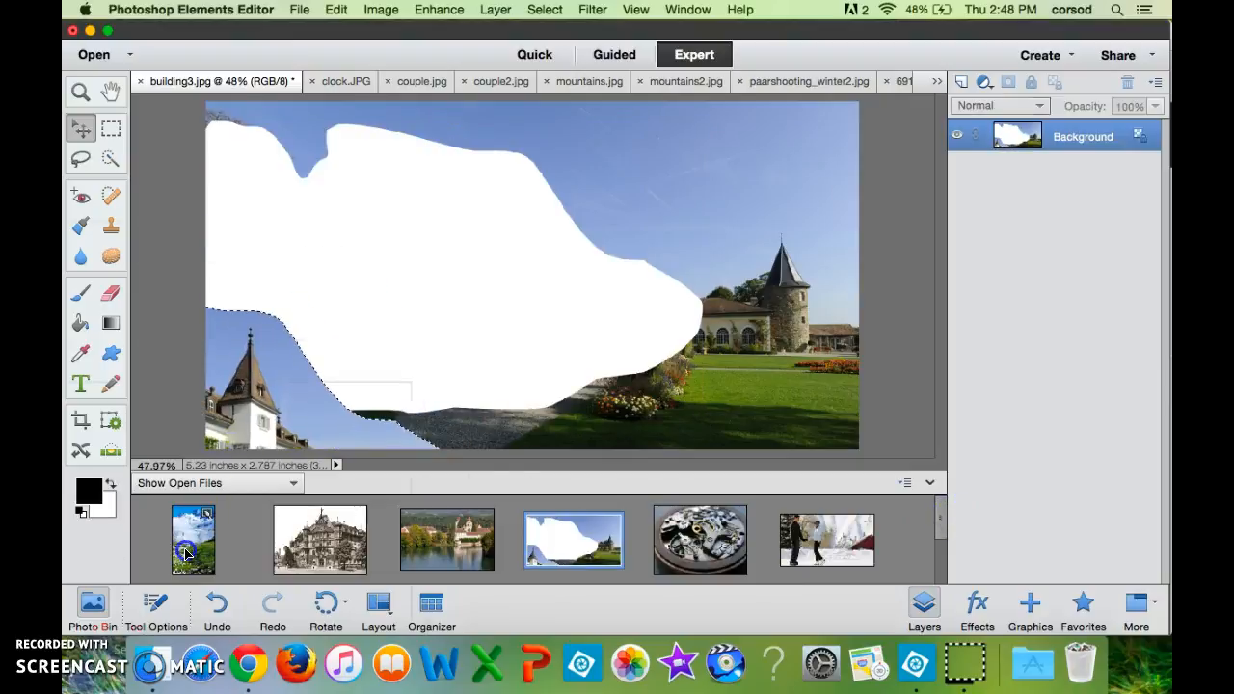
{"action": "left_click_drag", "start_coordinate": [186, 553], "coordinate": [191, 548]}
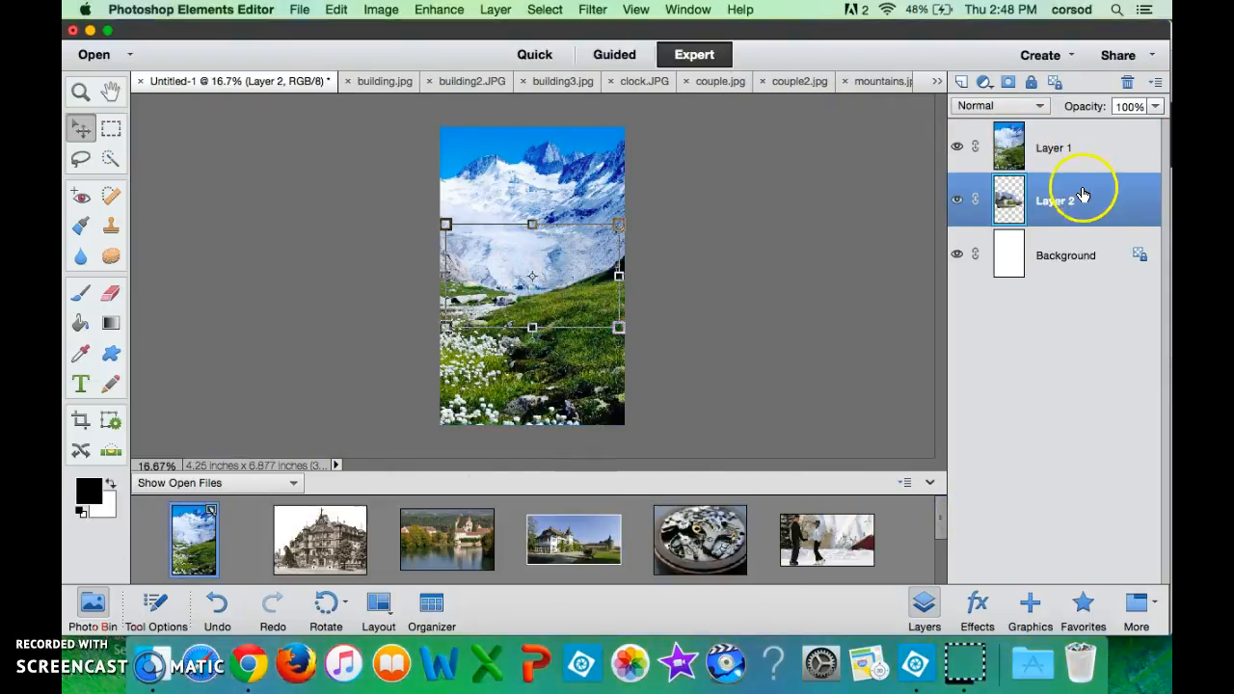
{"action": "left_click_drag", "start_coordinate": [1080, 117], "coordinate": [1075, 118]}
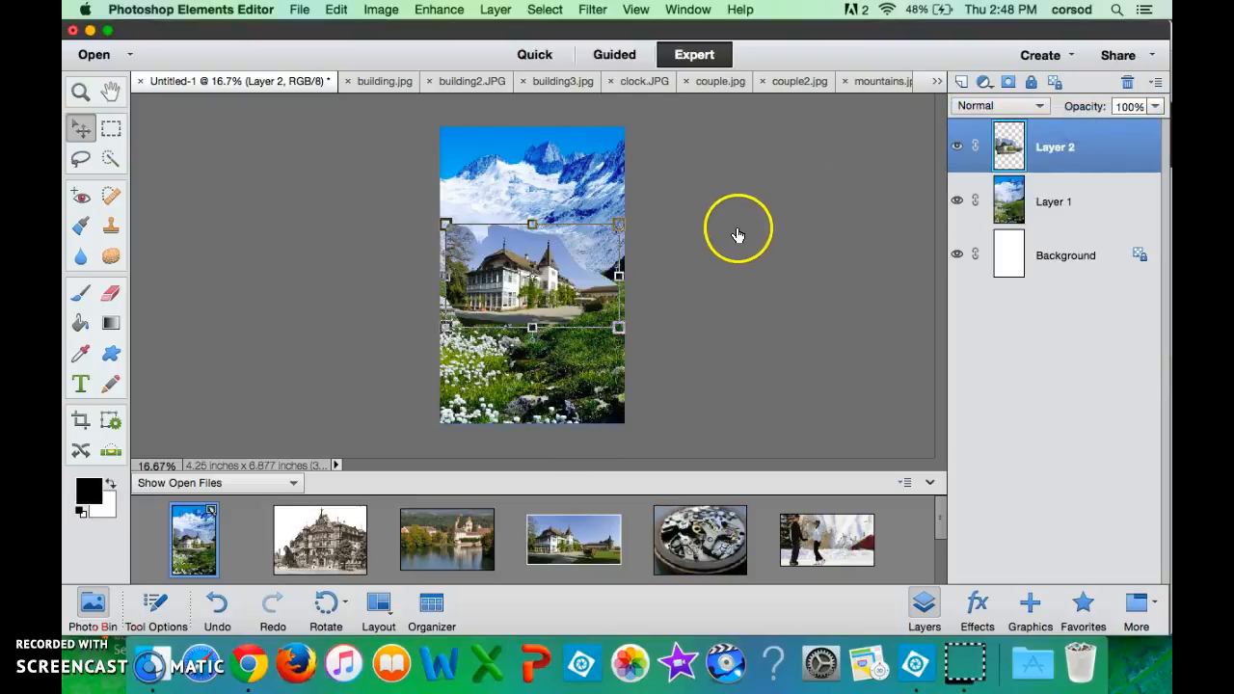
Shift the mountain image slightly left behind the house and lock Layer 1
{"action": "mouse_move", "coordinate": [616, 230]}
{"action": "left_mouse_down"}
{"action": "mouse_move", "coordinate": [681, 190]}
{"action": "mouse_move", "coordinate": [647, 240]}
{"action": "mouse_move", "coordinate": [635, 232]}
{"action": "left_mouse_up"}
{"action": "left_click_drag", "start_coordinate": [594, 187], "coordinate": [565, 190]}
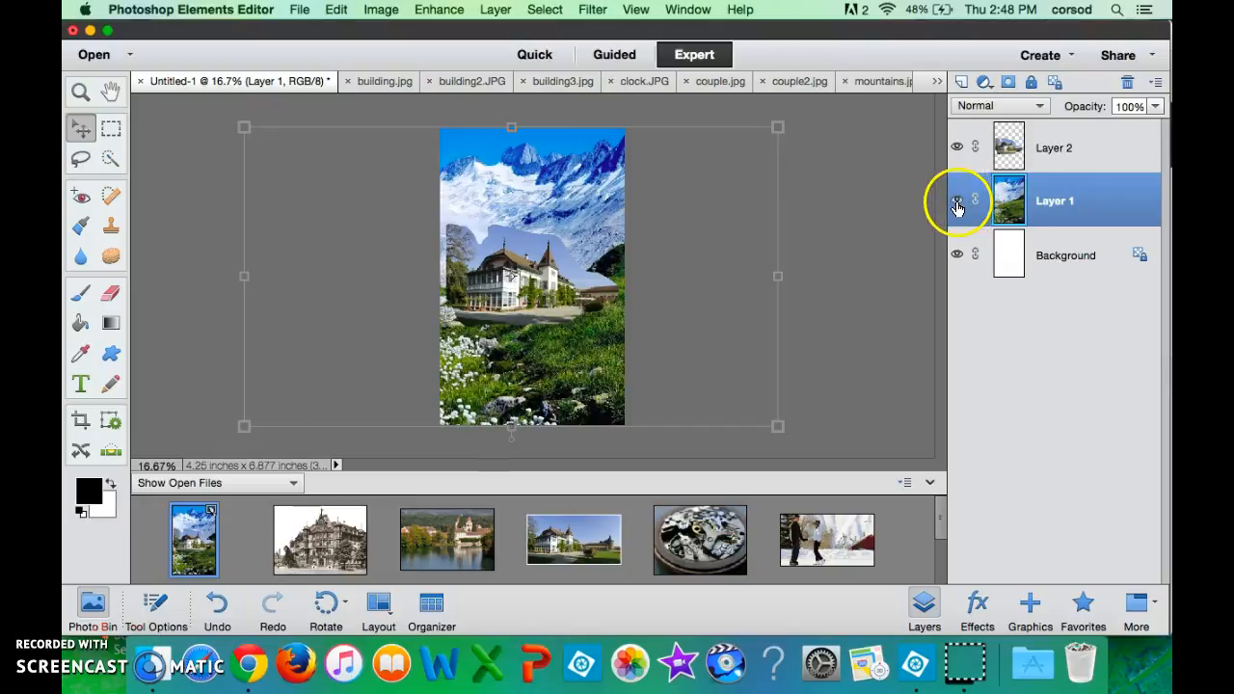
{"action": "left_click", "coordinate": [1031, 81]}
Enlarge the house layer proportionally to about 160% and position it across the middle of the mountain scene
{"action": "left_click_drag", "start_coordinate": [564, 287], "coordinate": [605, 287]}
{"action": "left_click_drag", "start_coordinate": [685, 224], "coordinate": [785, 157]}
{"action": "left_click_drag", "start_coordinate": [611, 242], "coordinate": [550, 280]}
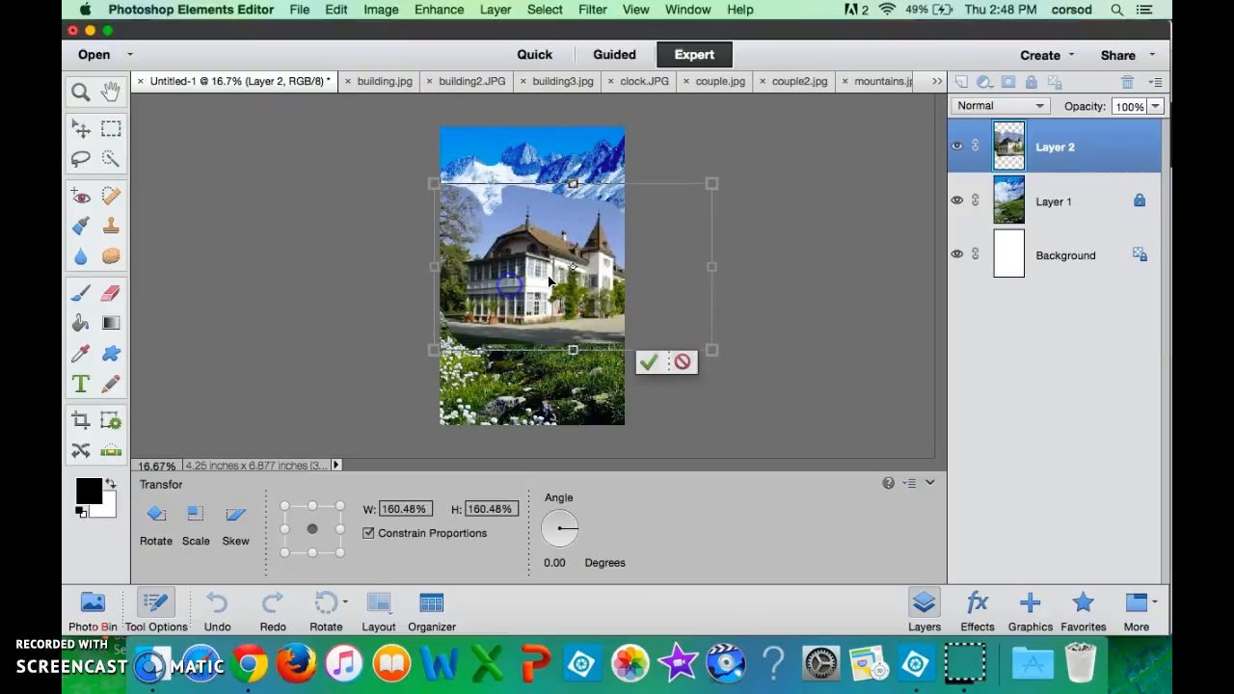
{"action": "left_click", "coordinate": [648, 364]}
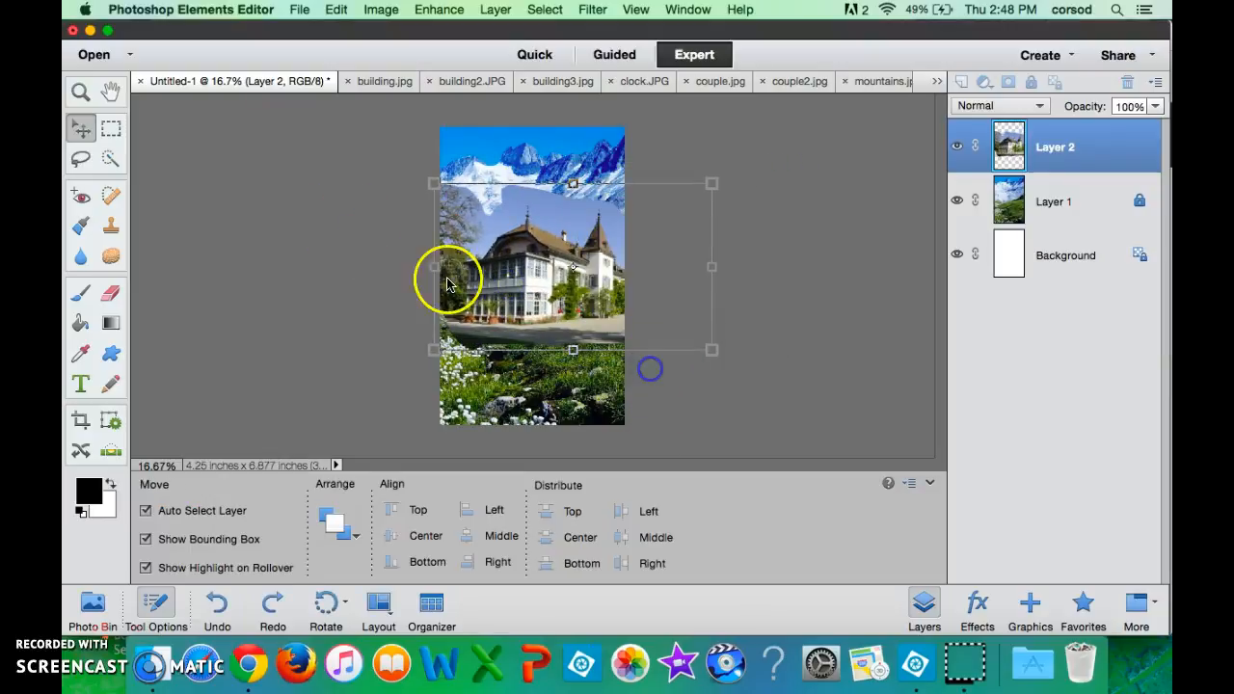
Reposition the house layer leftward so the pointed tower and the low building beside it show on the page
{"action": "left_click", "coordinate": [83, 90]}
{"action": "left_click", "coordinate": [707, 393]}
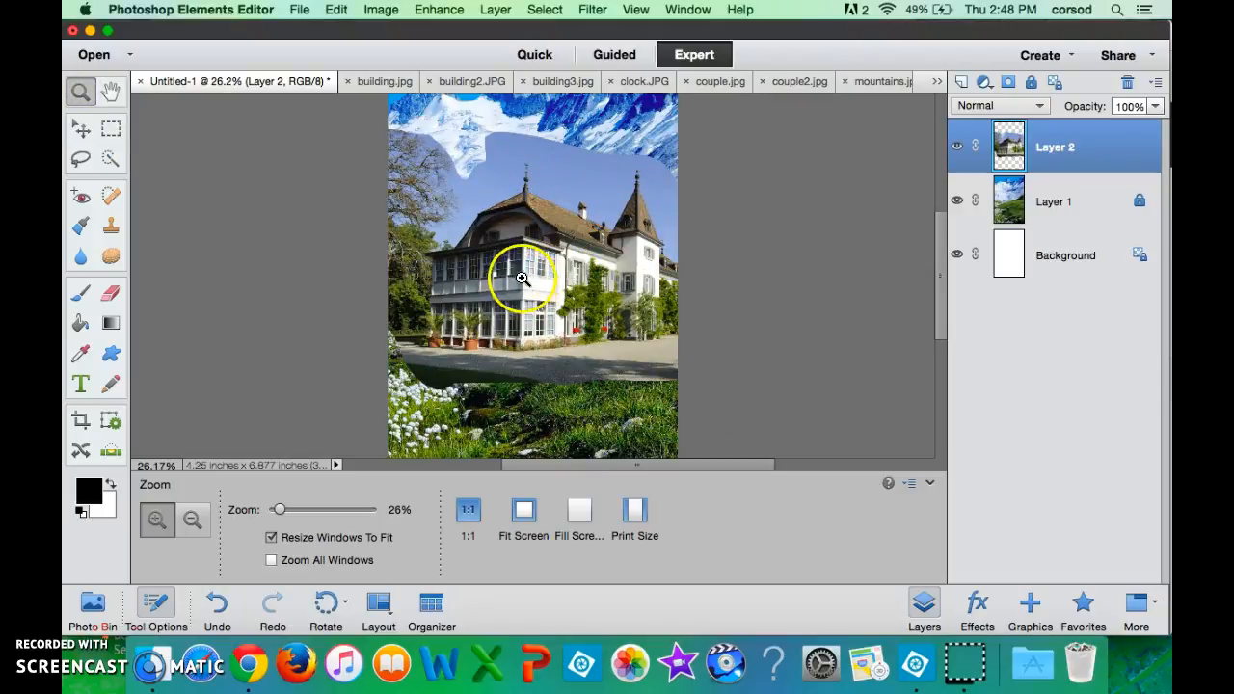
{"action": "left_click", "coordinate": [81, 129]}
{"action": "left_click_drag", "start_coordinate": [504, 289], "coordinate": [333, 273]}
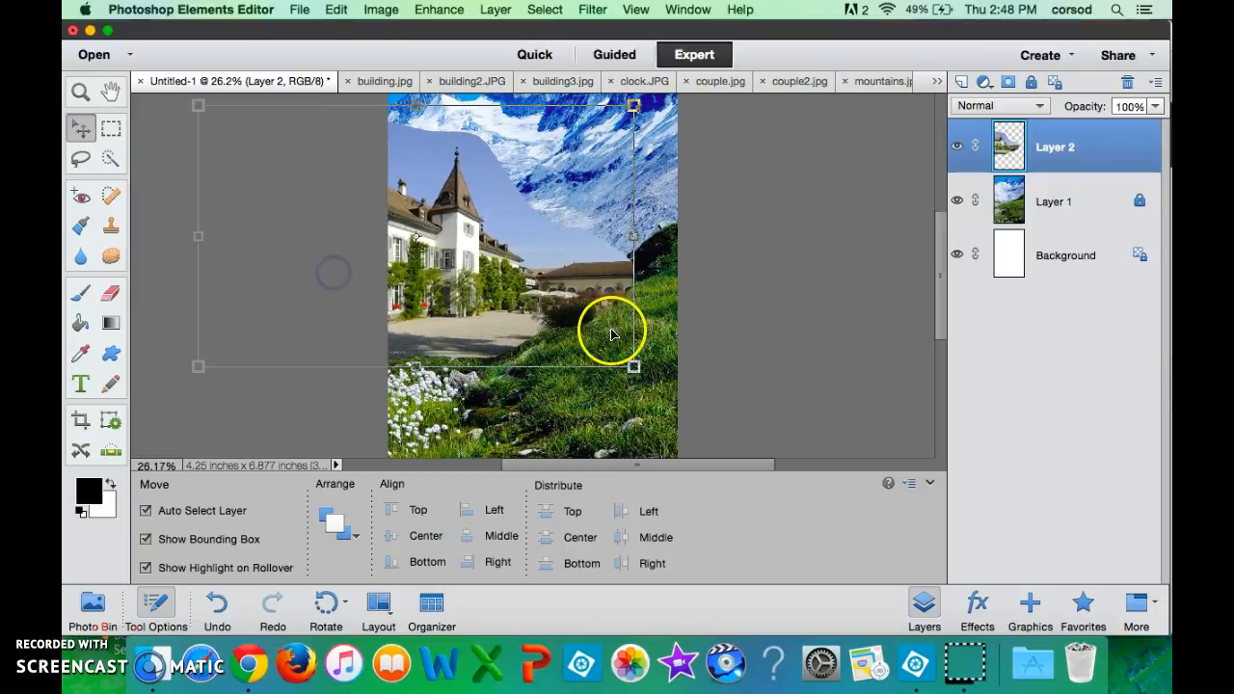
{"action": "left_click_drag", "start_coordinate": [524, 267], "coordinate": [599, 274]}
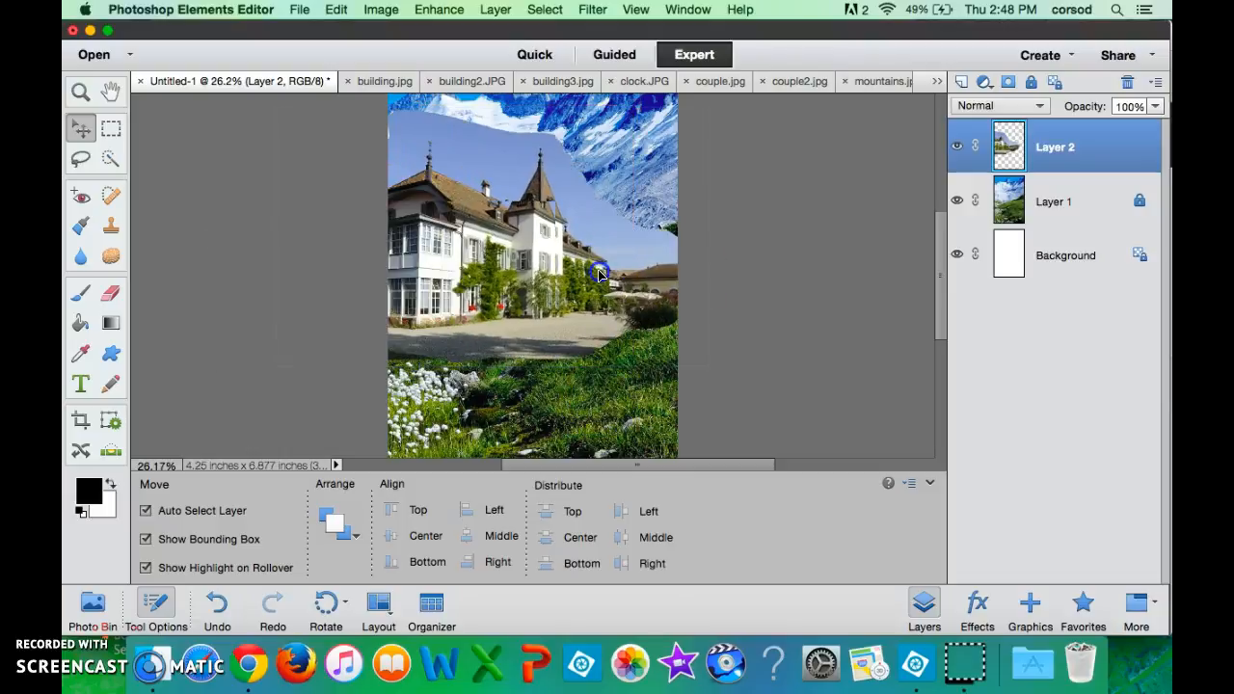
Flip the house layer horizontally and move it toward the right edge of the page
{"action": "left_click", "coordinate": [381, 9]}
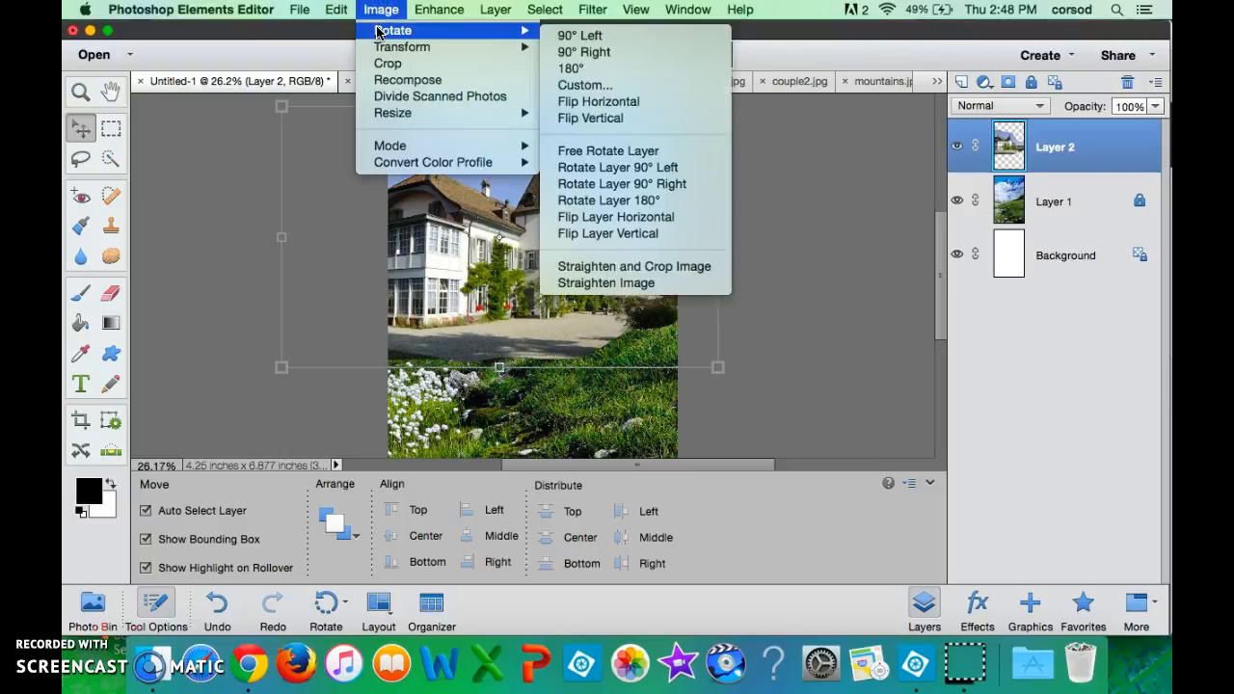
{"action": "mouse_move", "coordinate": [439, 9]}
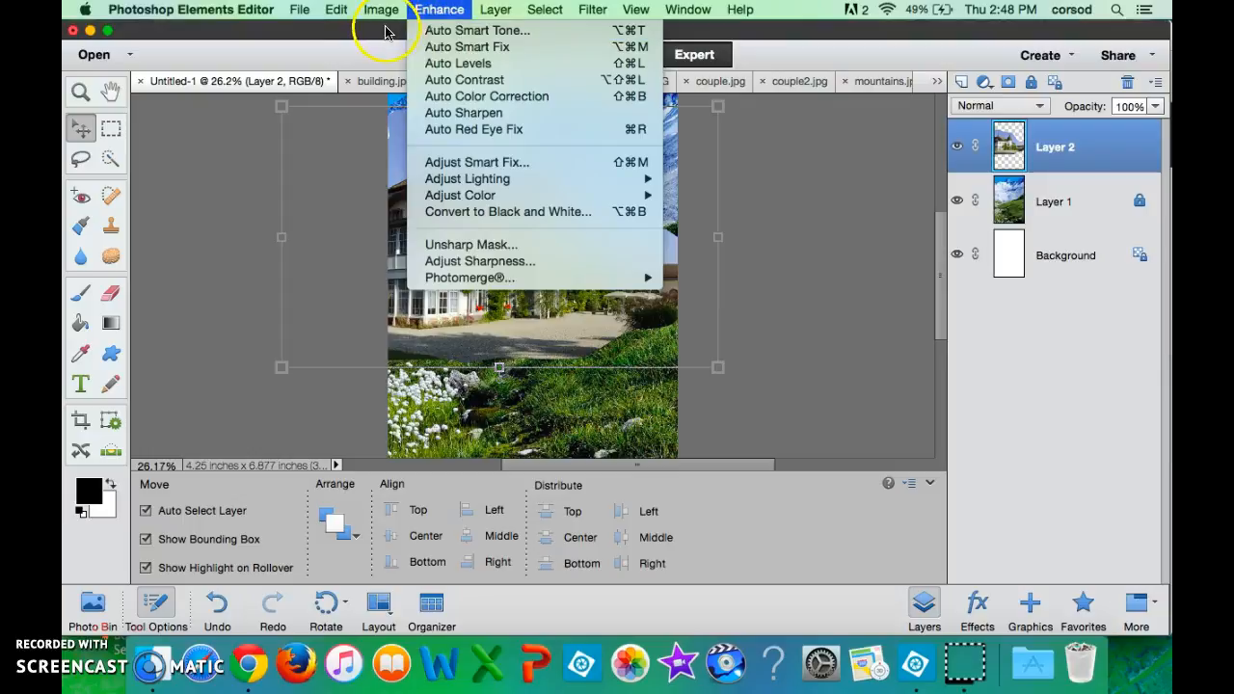
{"action": "mouse_move", "coordinate": [377, 39]}
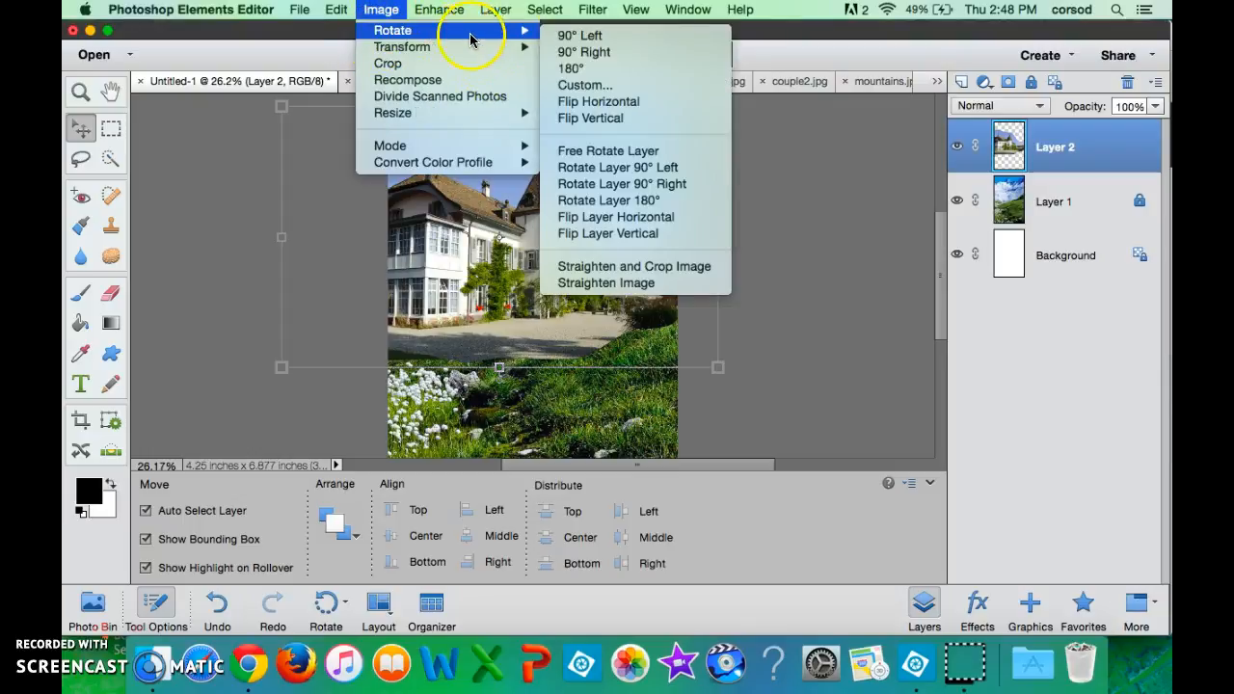
{"action": "left_click", "coordinate": [585, 214]}
{"action": "left_click_drag", "start_coordinate": [511, 260], "coordinate": [670, 288]}
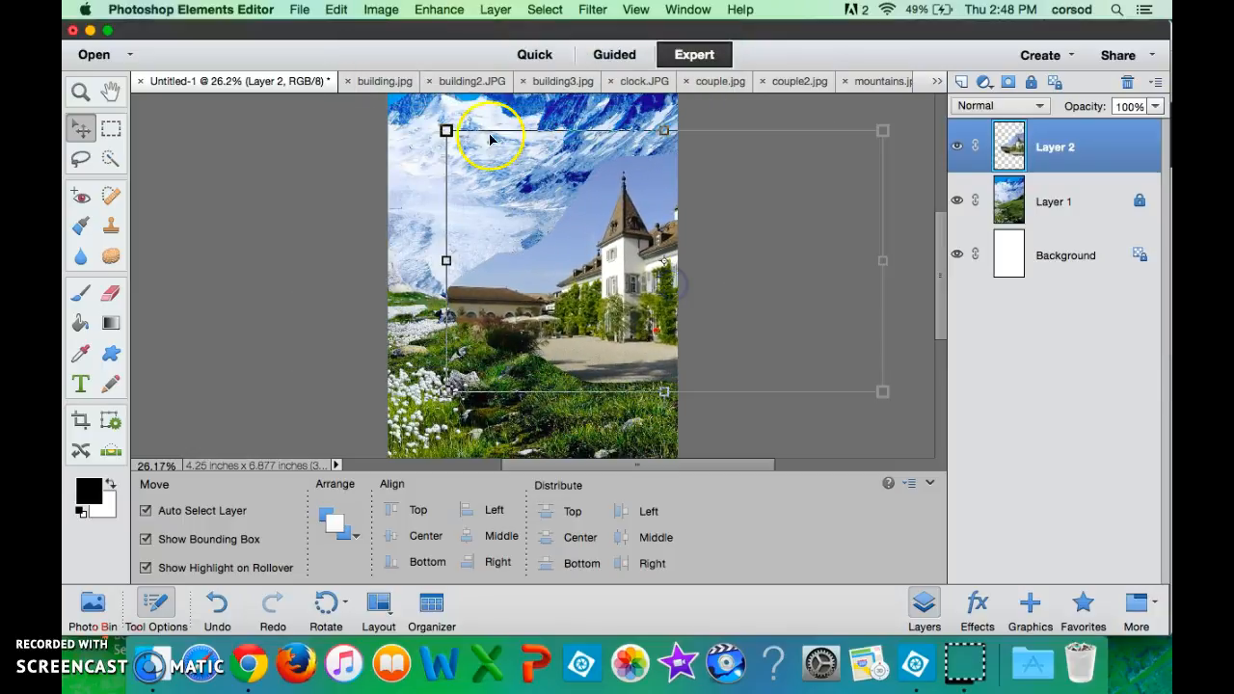
Enlarge the flipped house layer slightly and adjust its position along the page's right side
{"action": "left_click_drag", "start_coordinate": [447, 130], "coordinate": [409, 106]}
{"action": "left_click_drag", "start_coordinate": [568, 263], "coordinate": [583, 268]}
{"action": "left_click", "coordinate": [834, 409]}
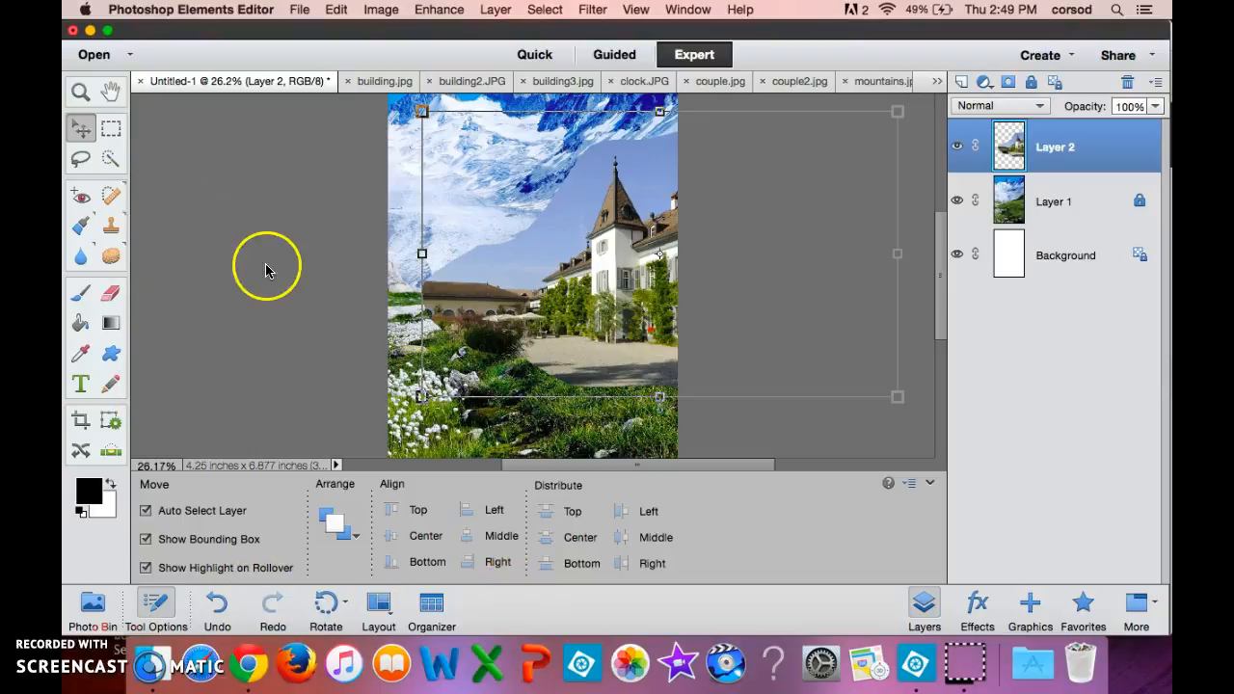
View couple.jpg, then switch to the winter couple photo paarshooting_winter2.jpg
{"action": "left_click", "coordinate": [89, 604]}
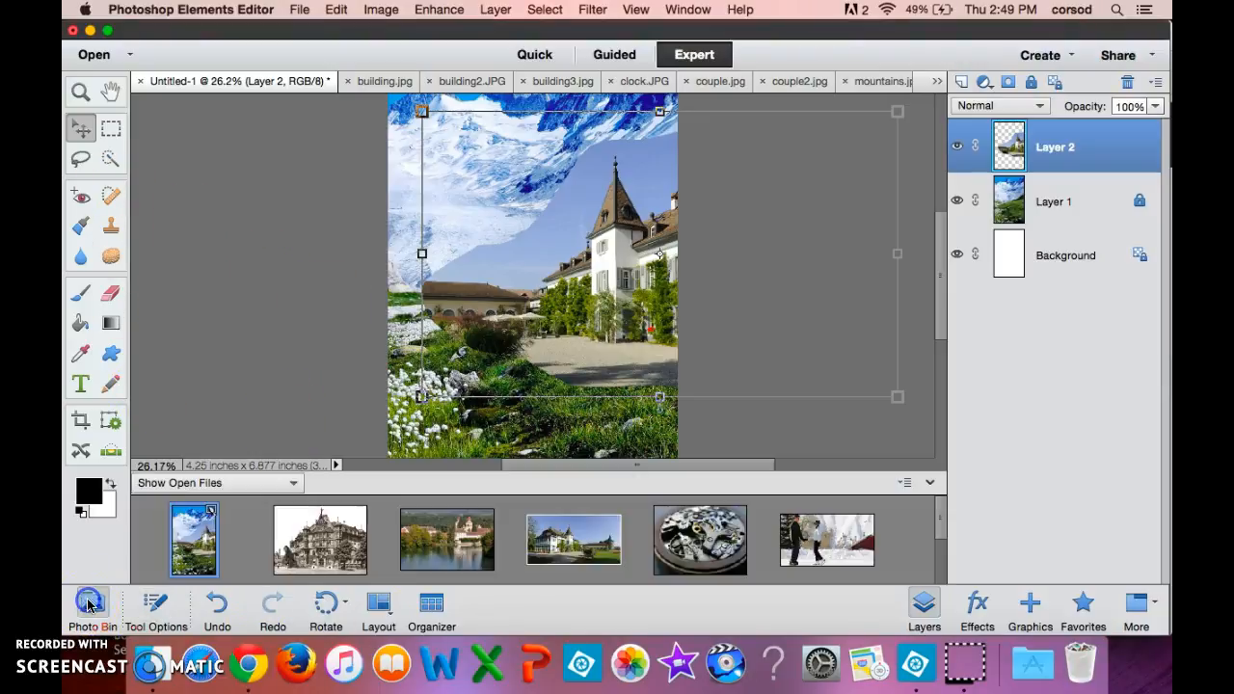
{"action": "left_click", "coordinate": [830, 543]}
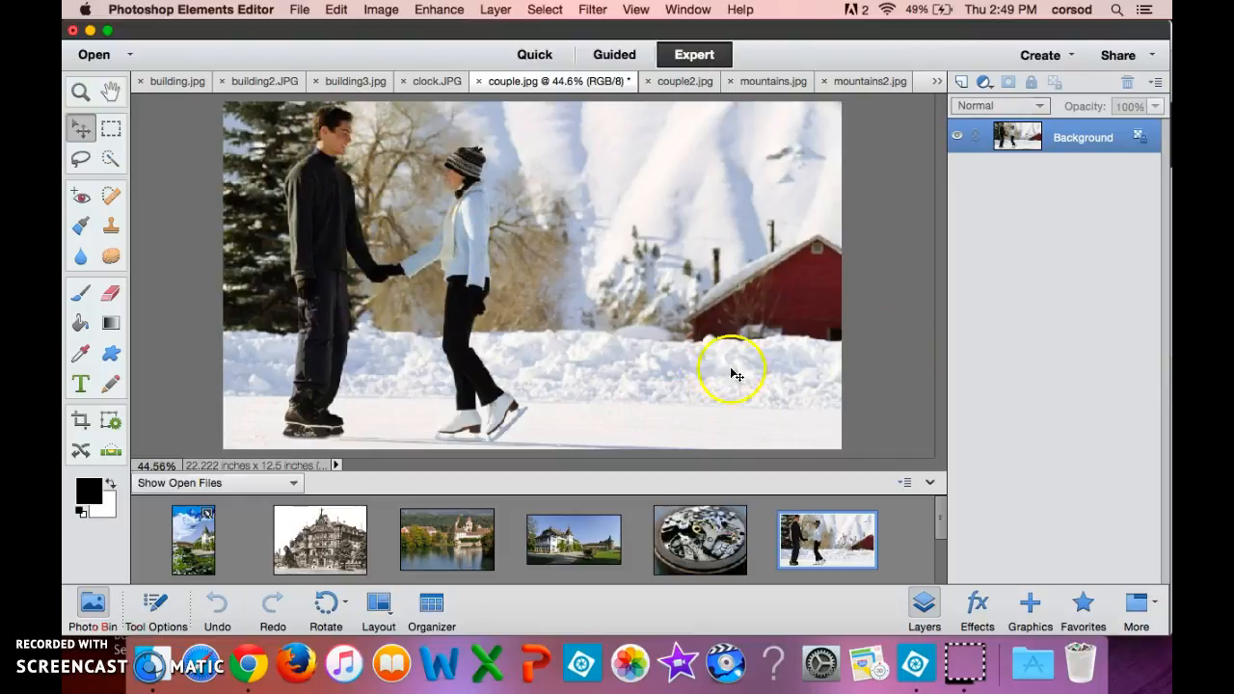
{"action": "left_click_drag", "start_coordinate": [941, 524], "coordinate": [941, 565]}
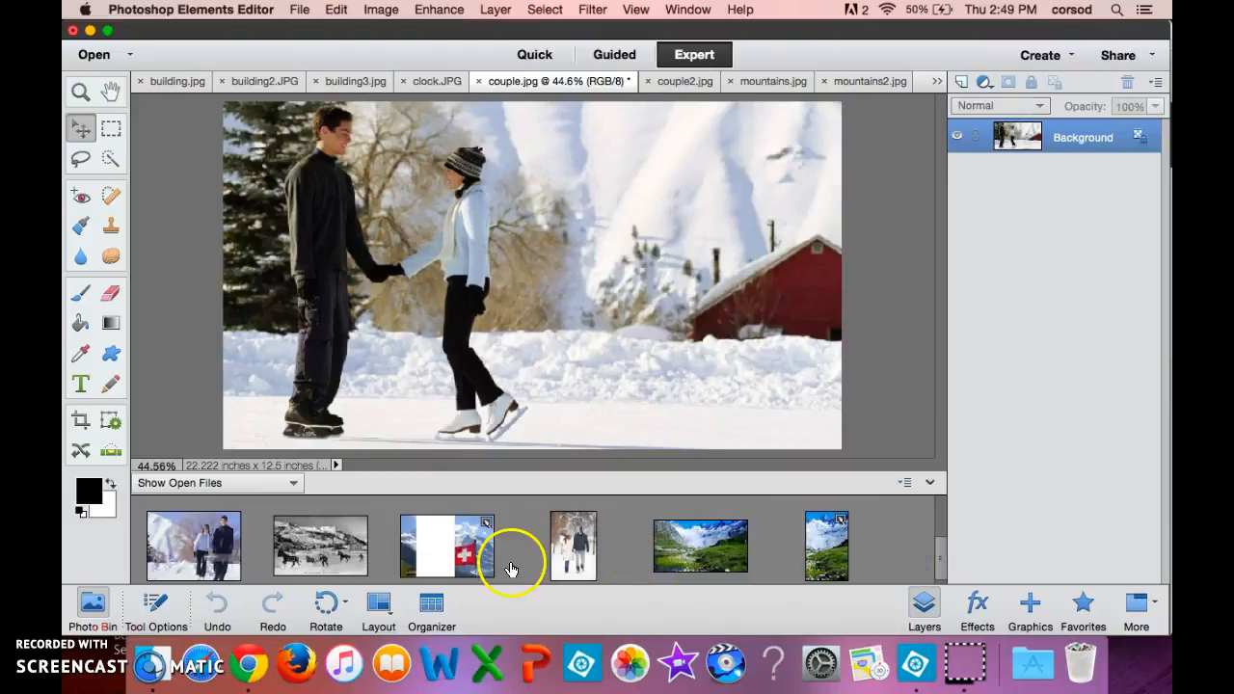
{"action": "left_click", "coordinate": [567, 547]}
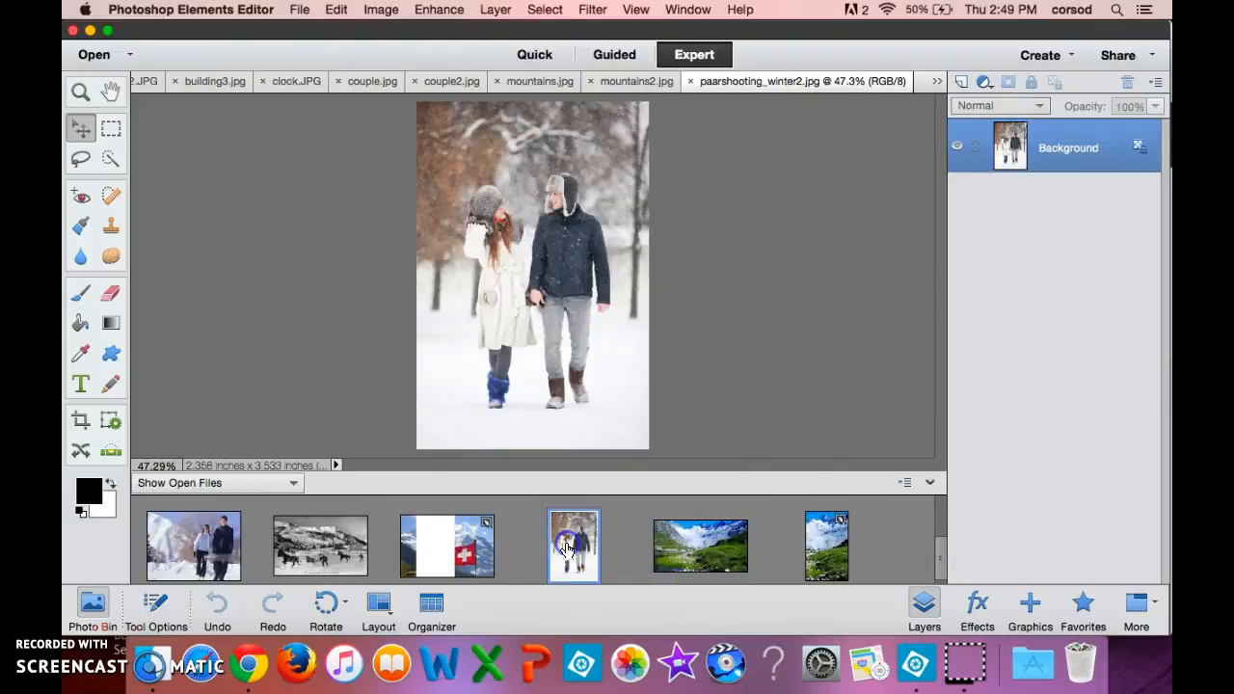
Rotate the paarshooting_winter2.jpg photo 90° to the left
{"action": "left_click", "coordinate": [83, 90]}
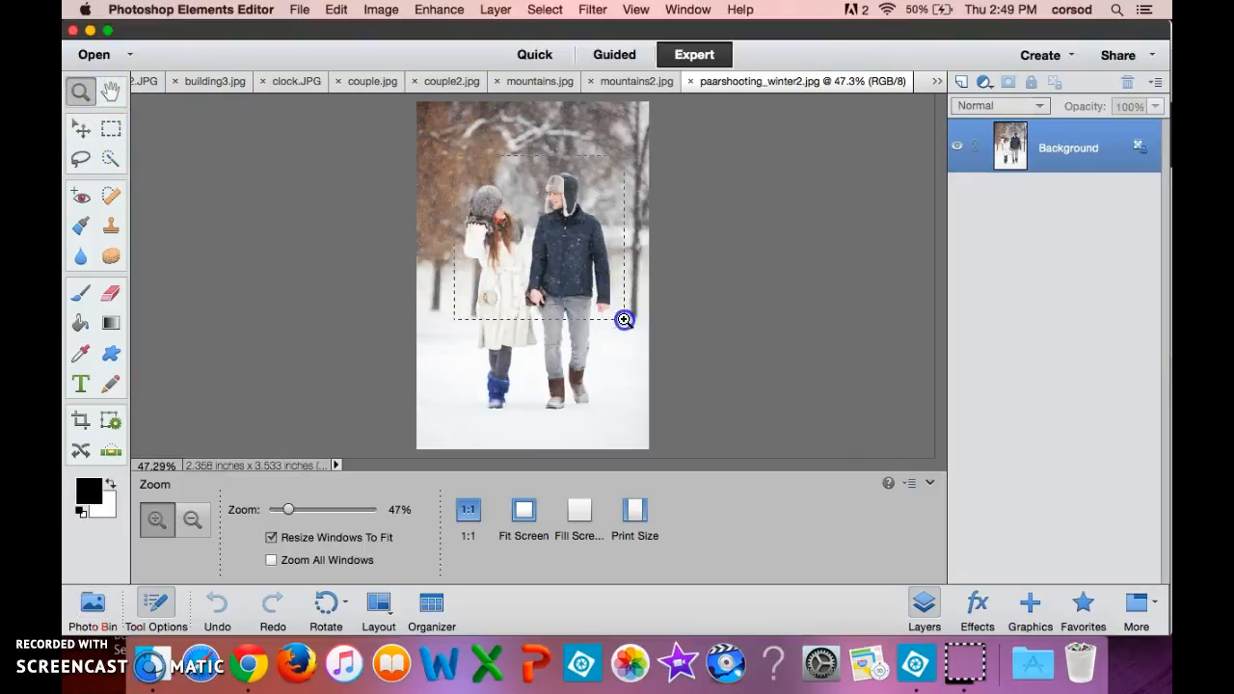
{"action": "left_click_drag", "start_coordinate": [454, 154], "coordinate": [622, 315]}
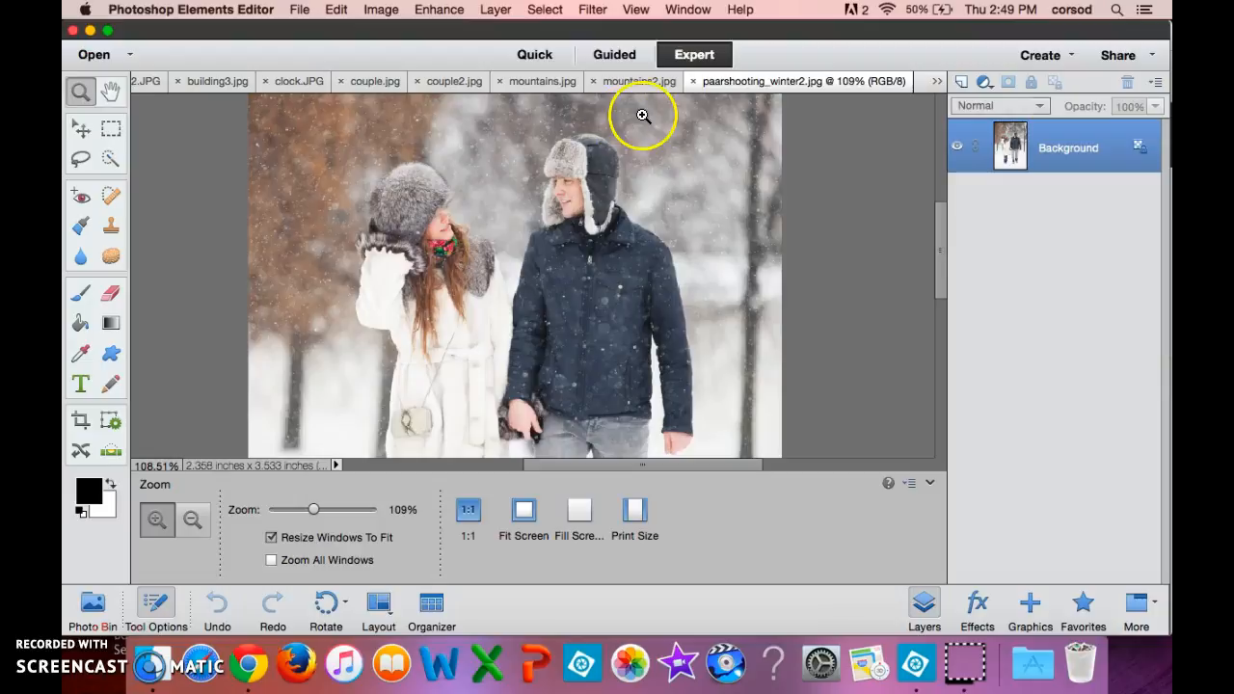
{"action": "left_click_drag", "start_coordinate": [364, 99], "coordinate": [529, 264]}
{"action": "left_click", "coordinate": [782, 360]}
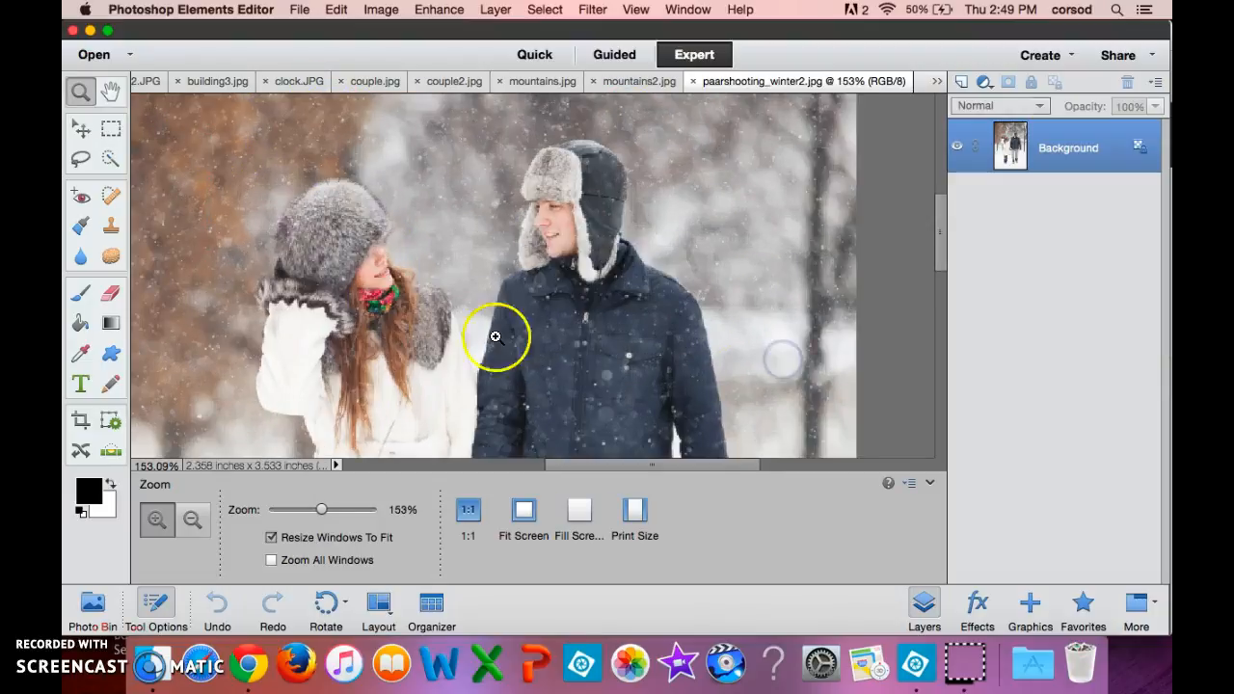
{"action": "left_click", "coordinate": [94, 598]}
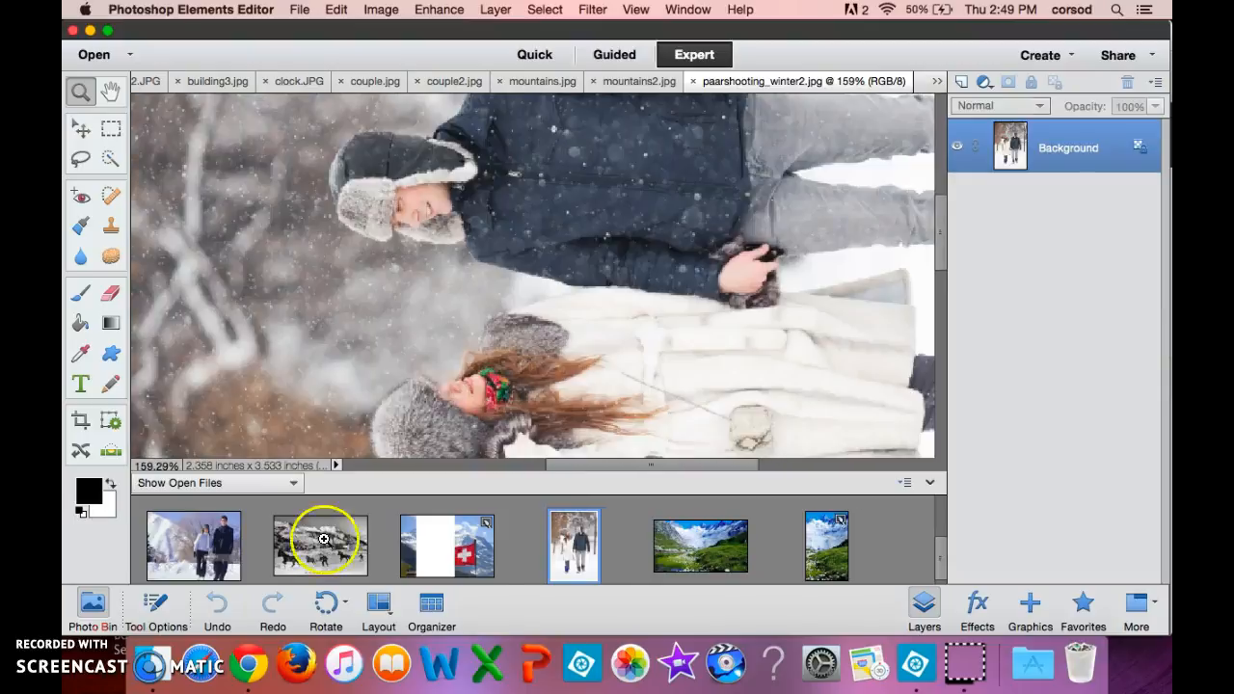
{"action": "left_click", "coordinate": [326, 603]}
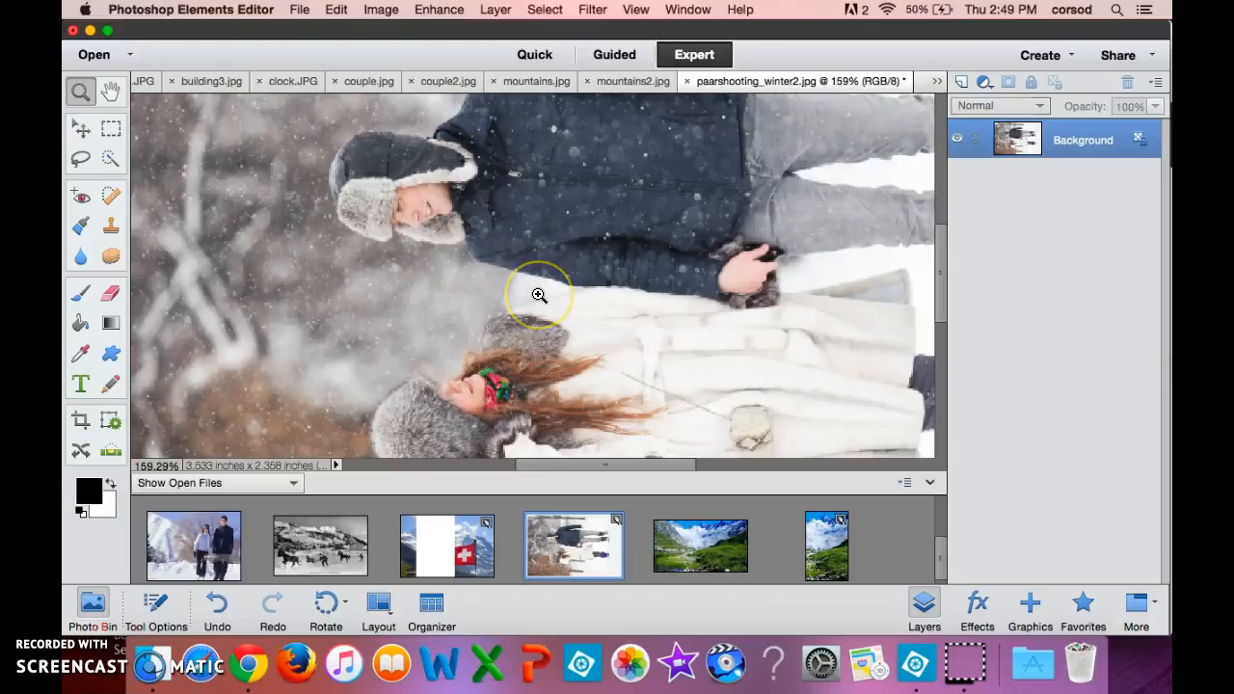
Open couple2.jpg and try turning it black and white using Hue/Saturation with saturation at -100
{"action": "left_click", "coordinate": [195, 546]}
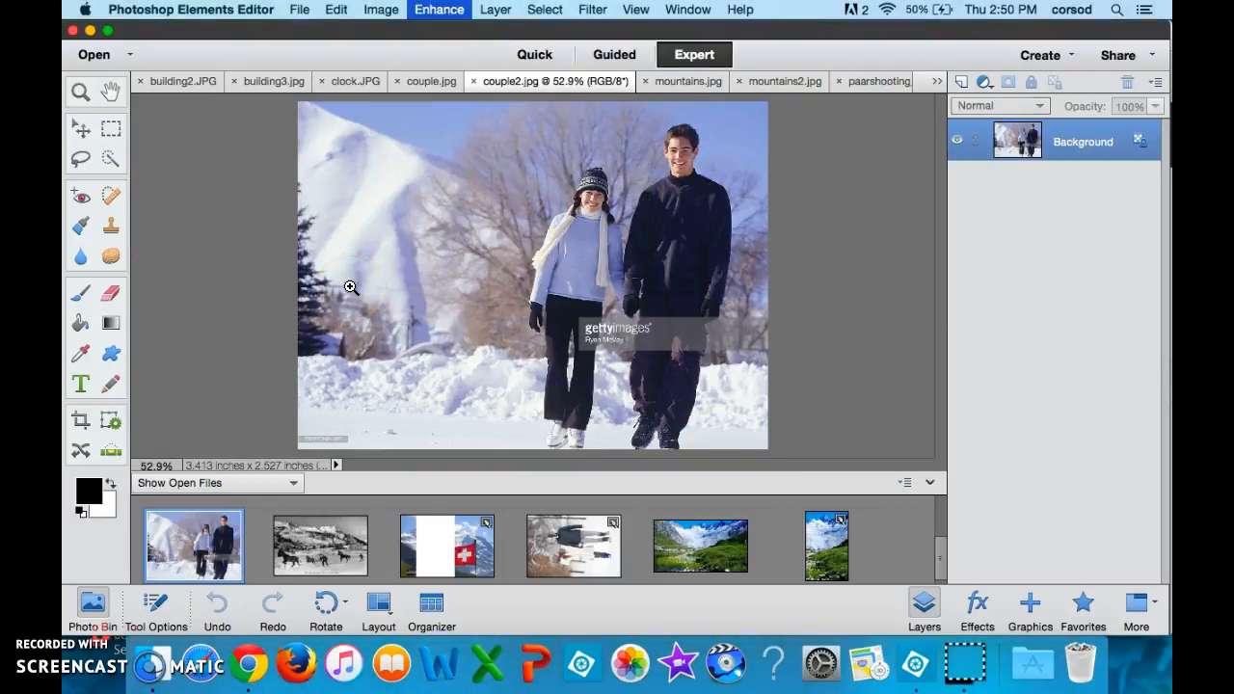
{"action": "key", "text": "super+u"}
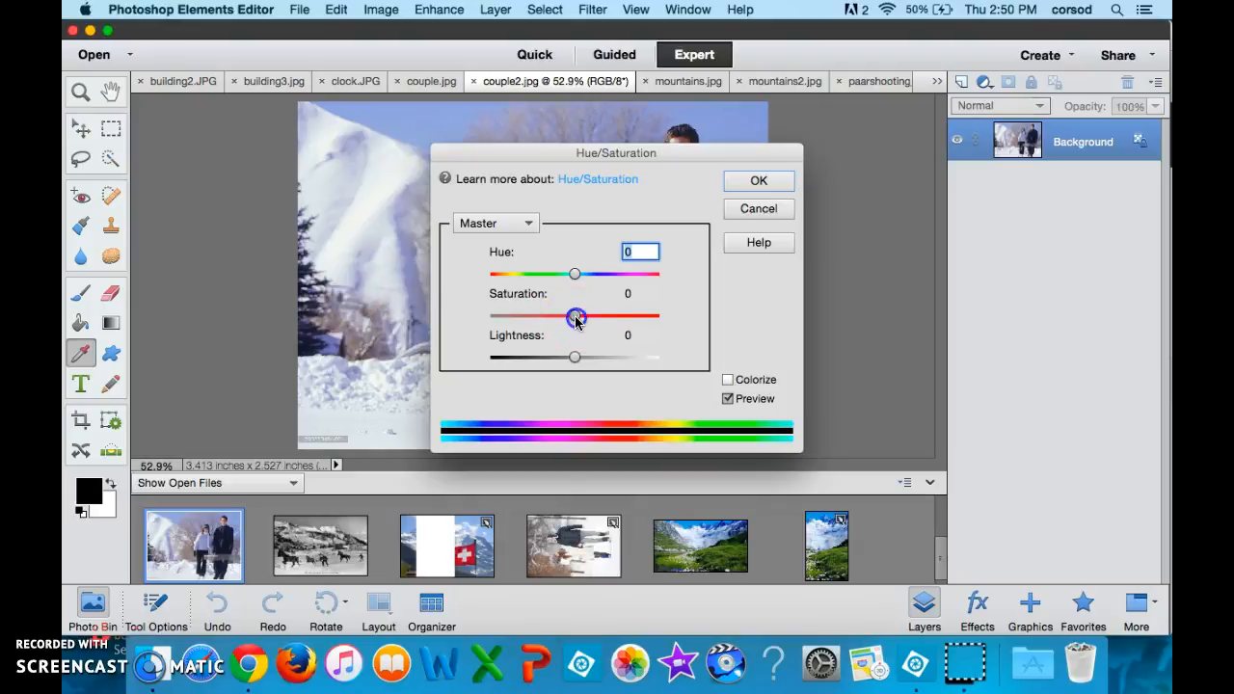
{"action": "left_click_drag", "start_coordinate": [575, 316], "coordinate": [441, 317]}
{"action": "left_click_drag", "start_coordinate": [669, 158], "coordinate": [1046, 117]}
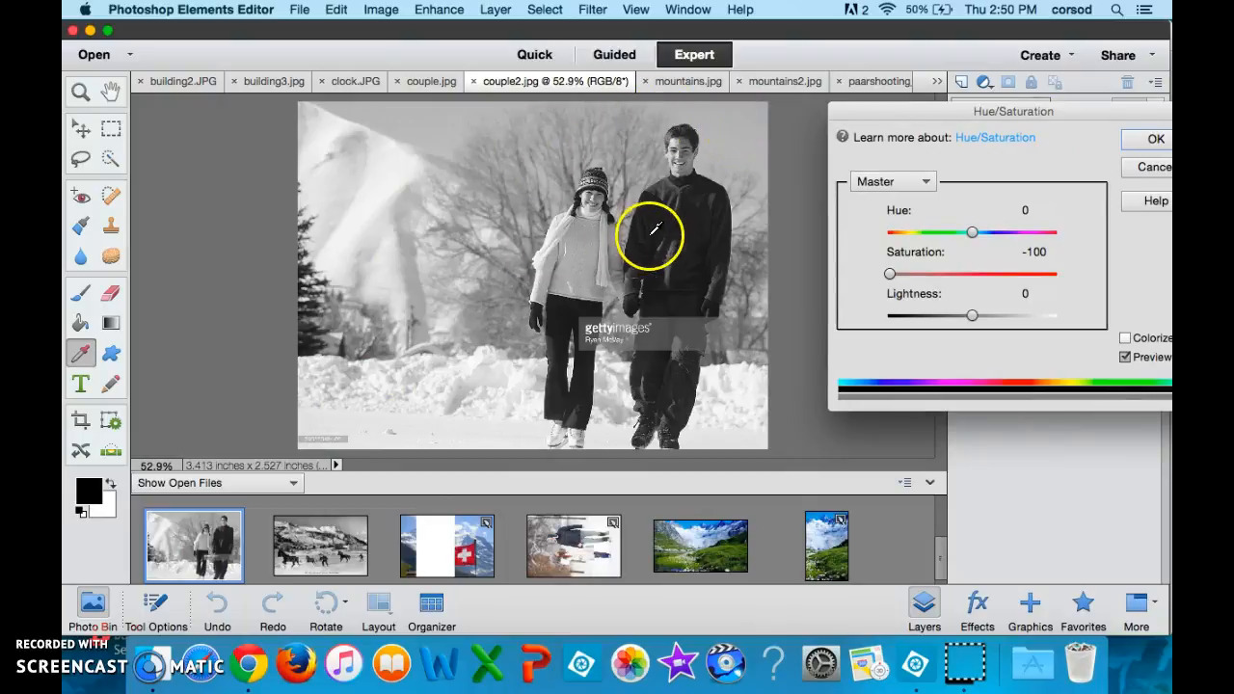
{"action": "left_click_drag", "start_coordinate": [1065, 111], "coordinate": [692, 359]}
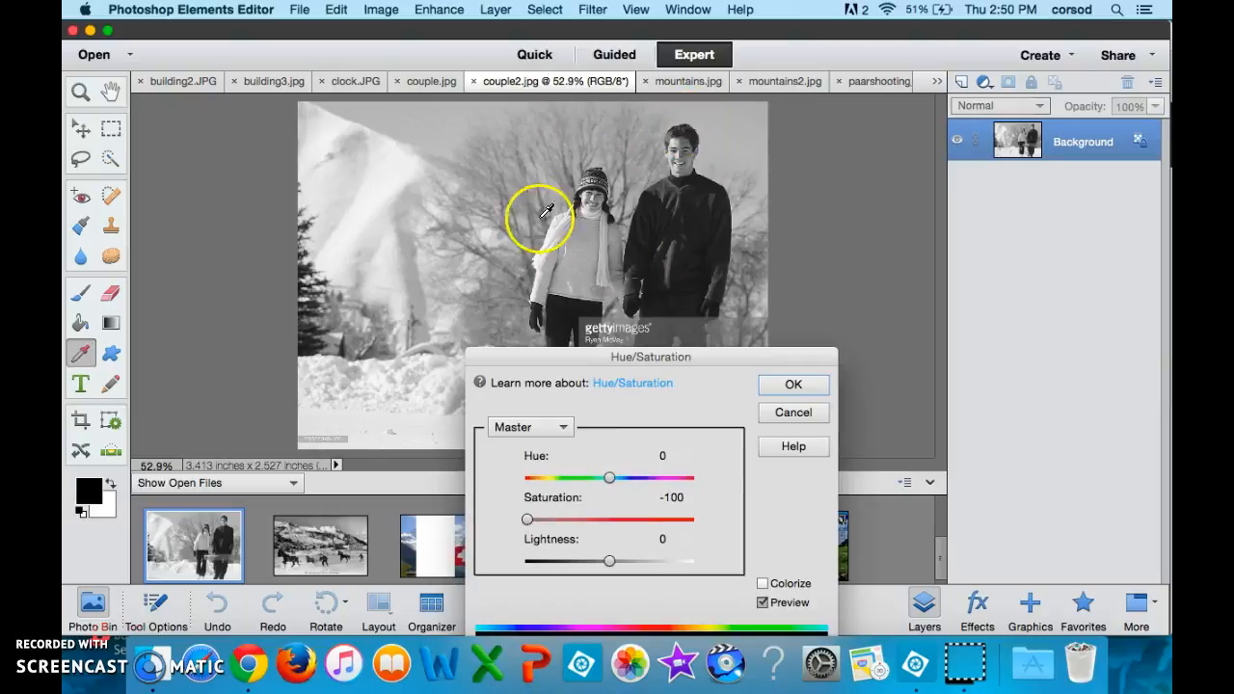
{"action": "left_click", "coordinate": [793, 412]}
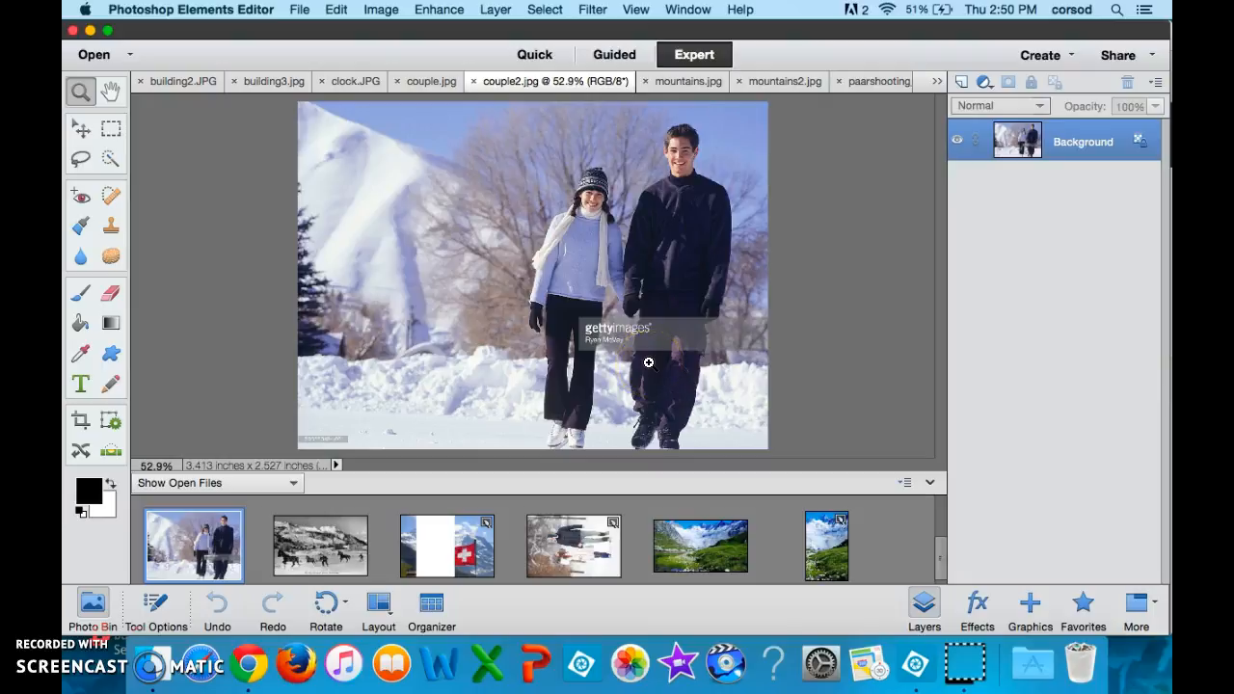
Switch to the black-and-white skijoring photo mountains.jpg
{"action": "left_click", "coordinate": [301, 549]}
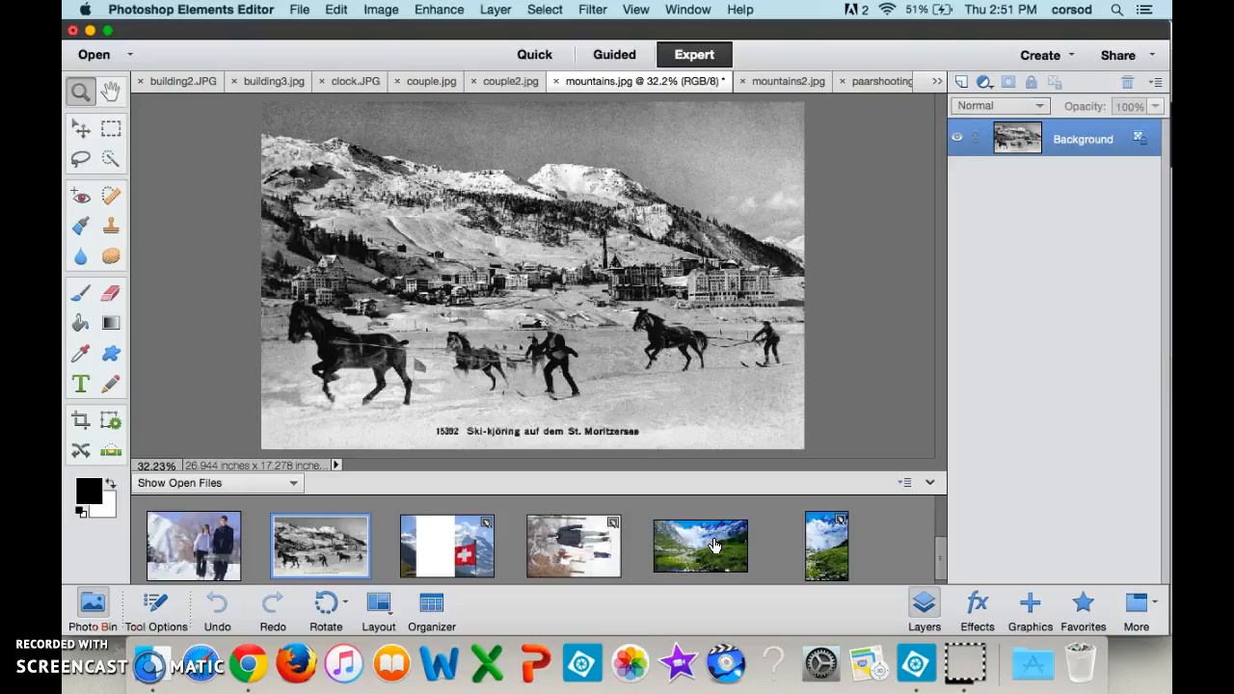
{"action": "left_click", "coordinate": [92, 606]}
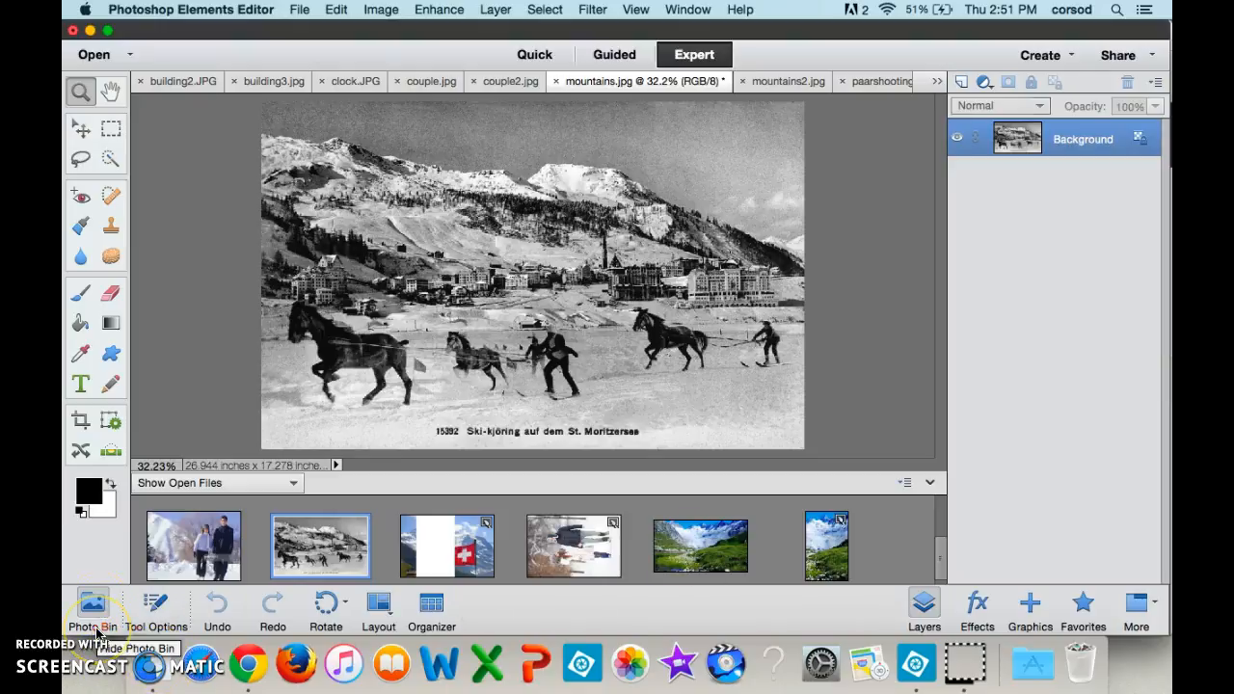